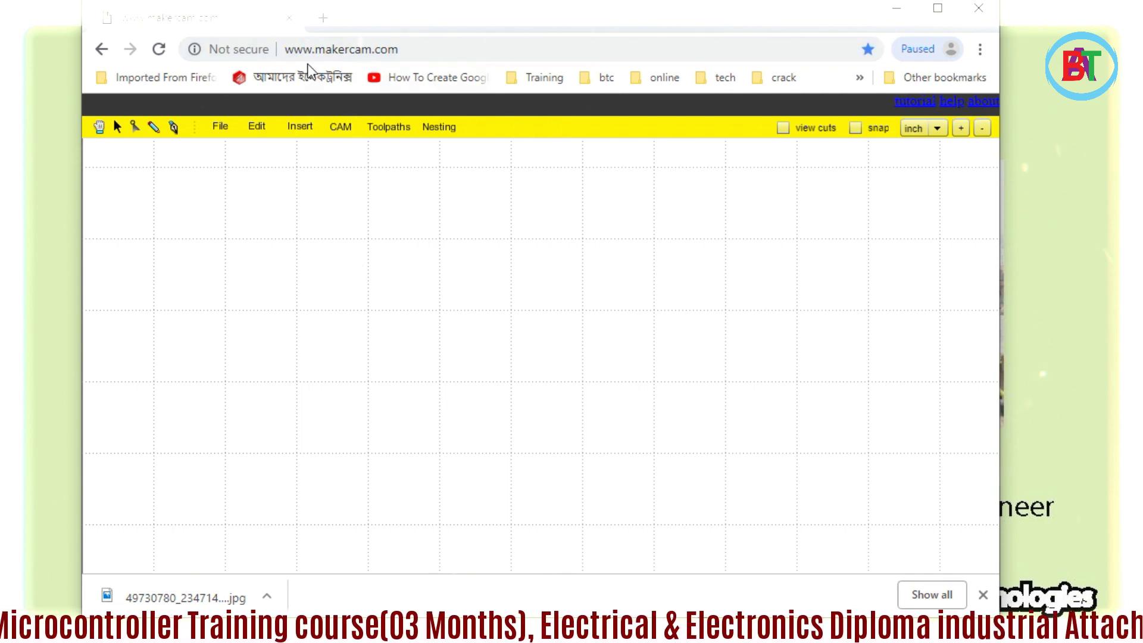
# Open the BAT SVG file from the Desktop folder in the CAM workspace
pyautogui.click(411, 49)
pyautogui.click(447, 222)
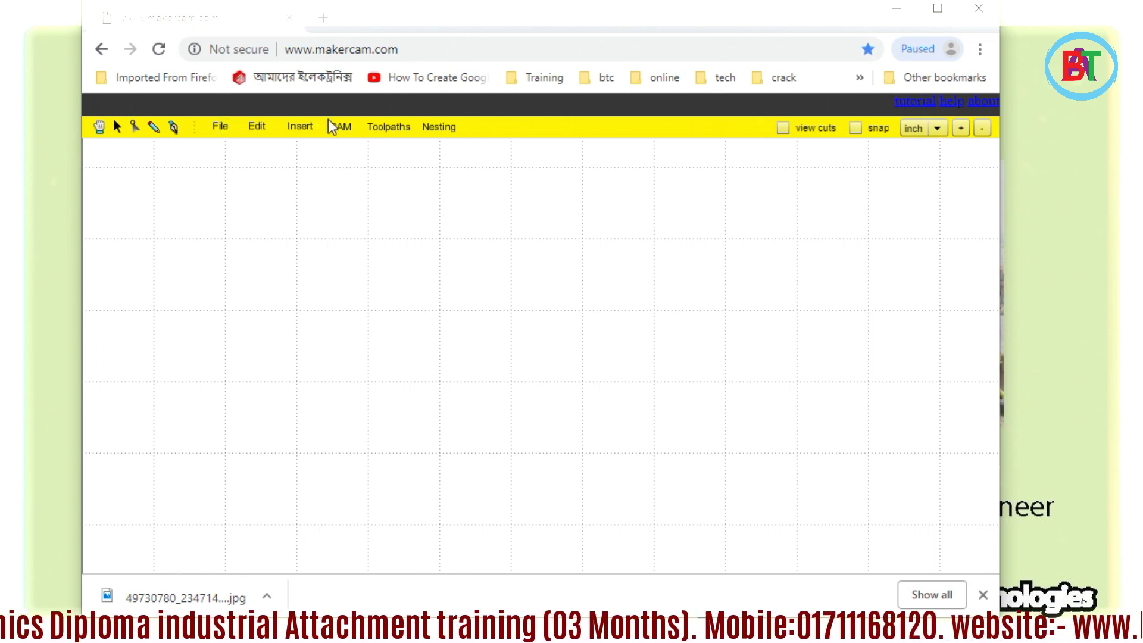
pyautogui.click(221, 127)
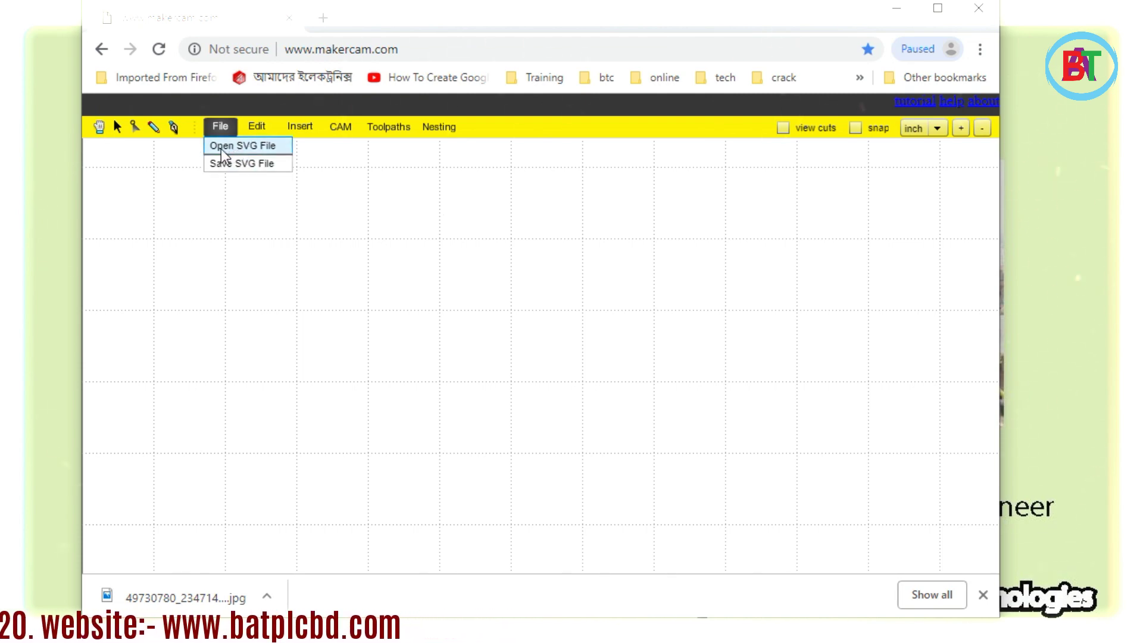
pyautogui.click(238, 147)
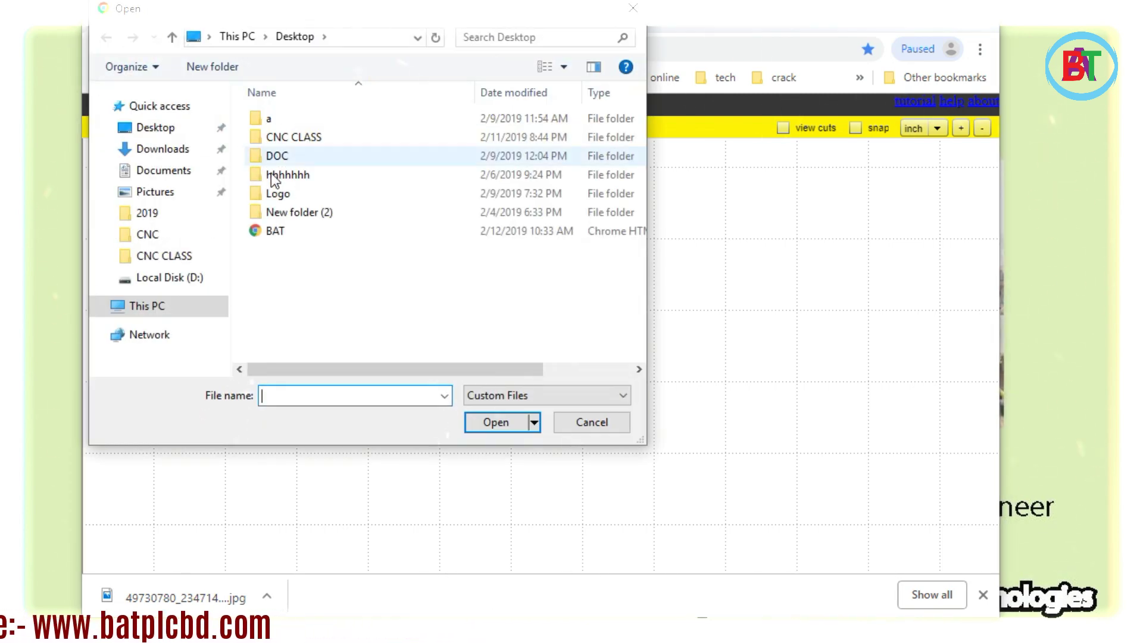
pyautogui.click(289, 236)
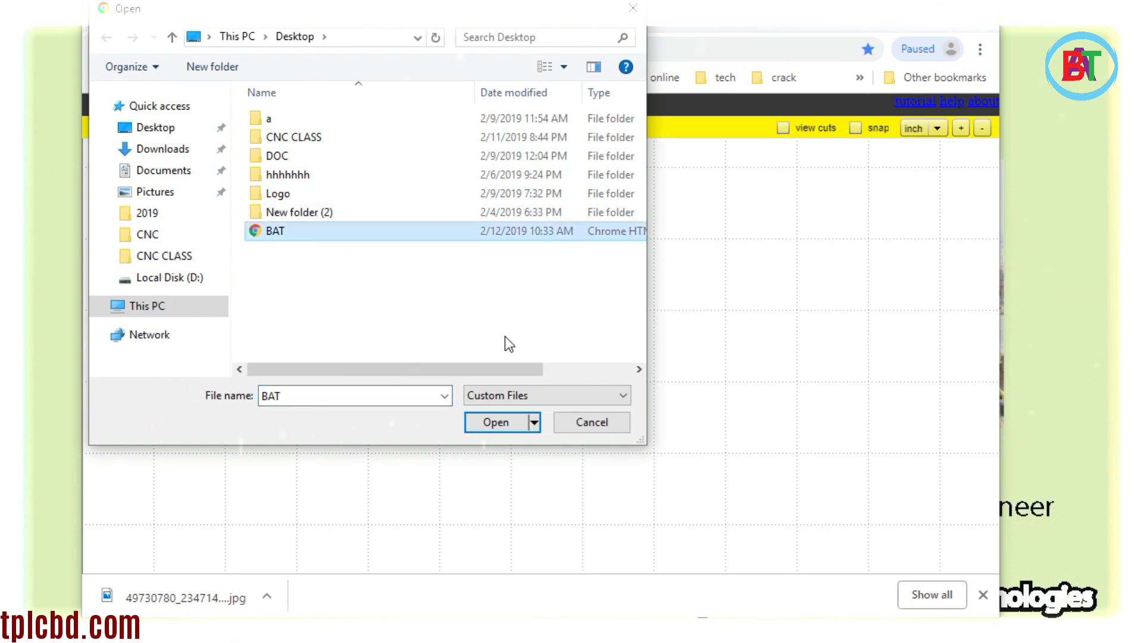
pyautogui.click(490, 422)
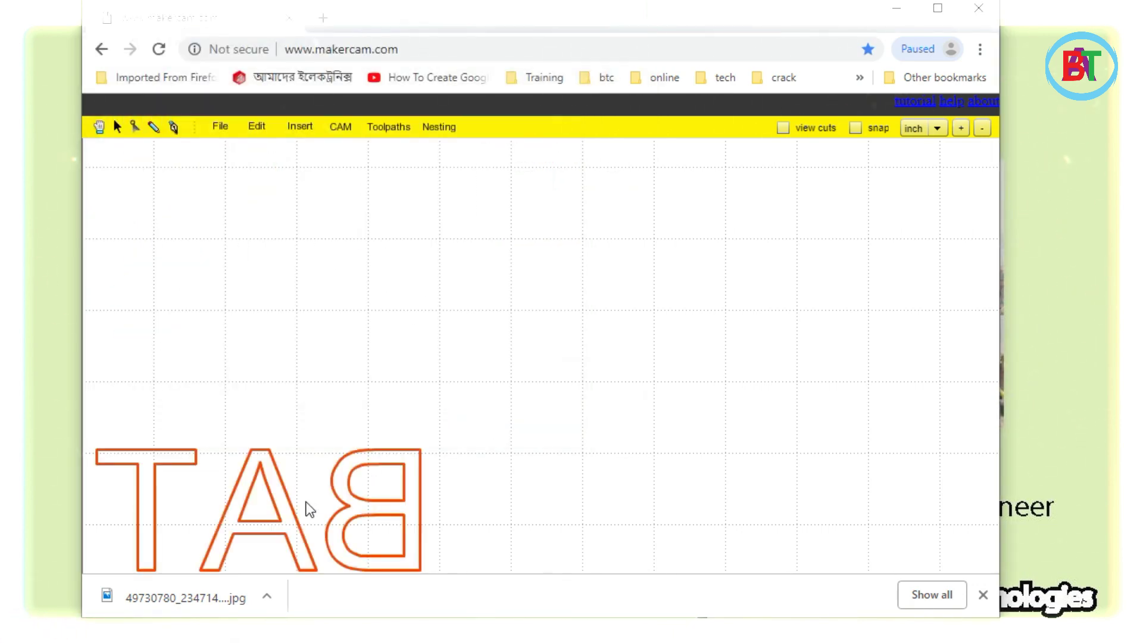
# Move the BAT lettering down against the origin so its lower corner sits close to both axes
pyautogui.scroll(1, 290, 512)
pyautogui.scroll(-3, 242, 512)
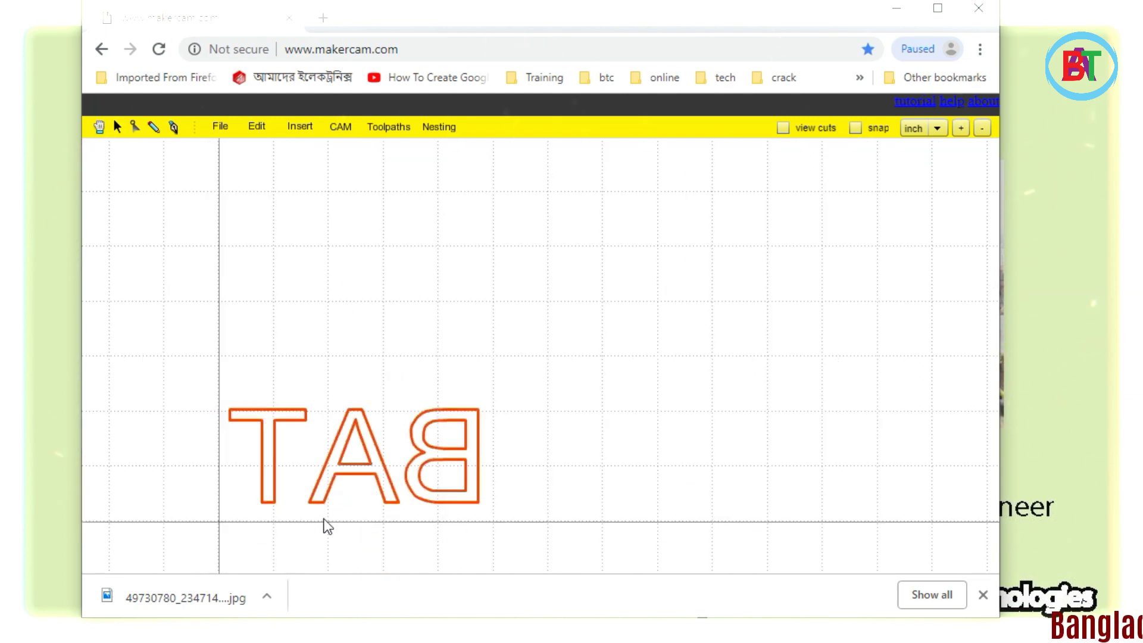
pyautogui.scroll(1, 324, 526)
pyautogui.scroll(1, 306, 531)
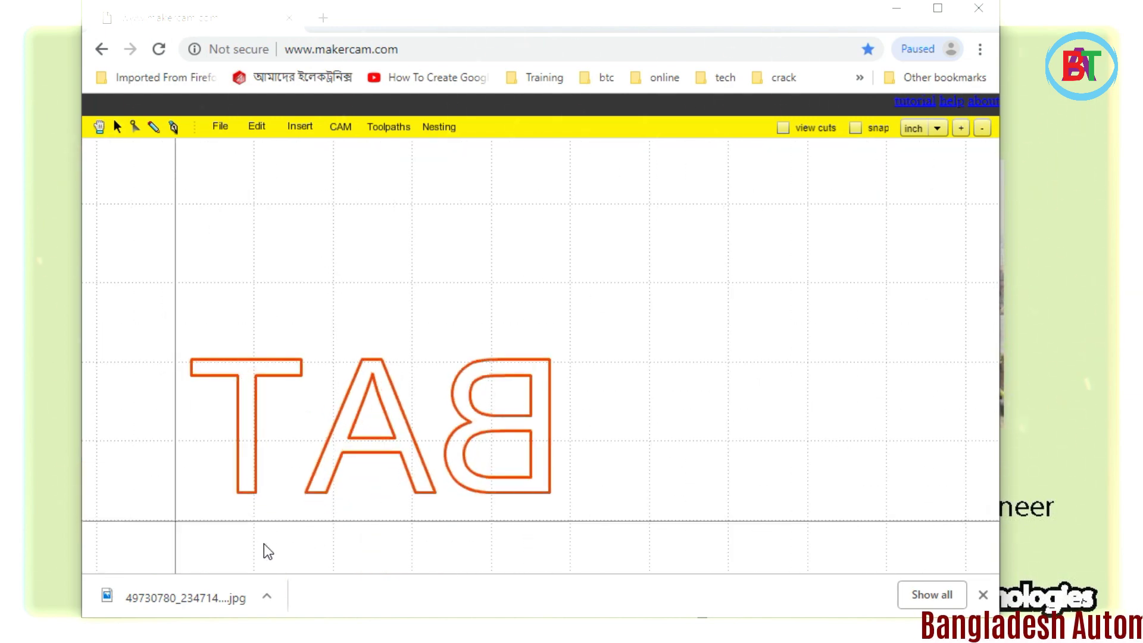
pyautogui.scroll(1, 253, 544)
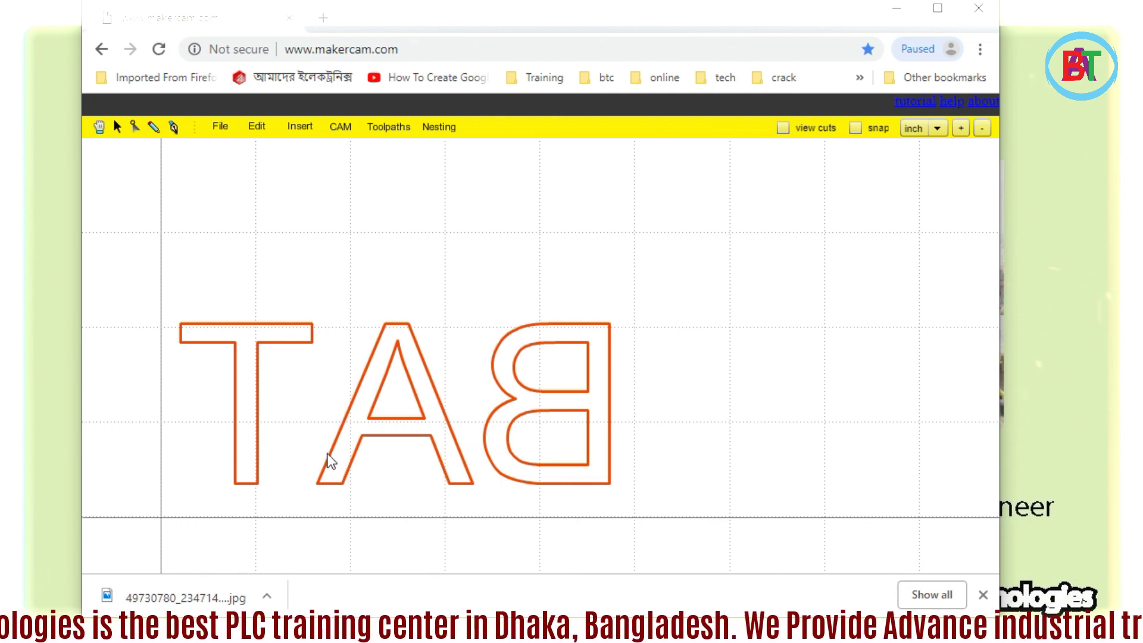
pyautogui.moveTo(527, 483); pyautogui.dragTo(513, 509)
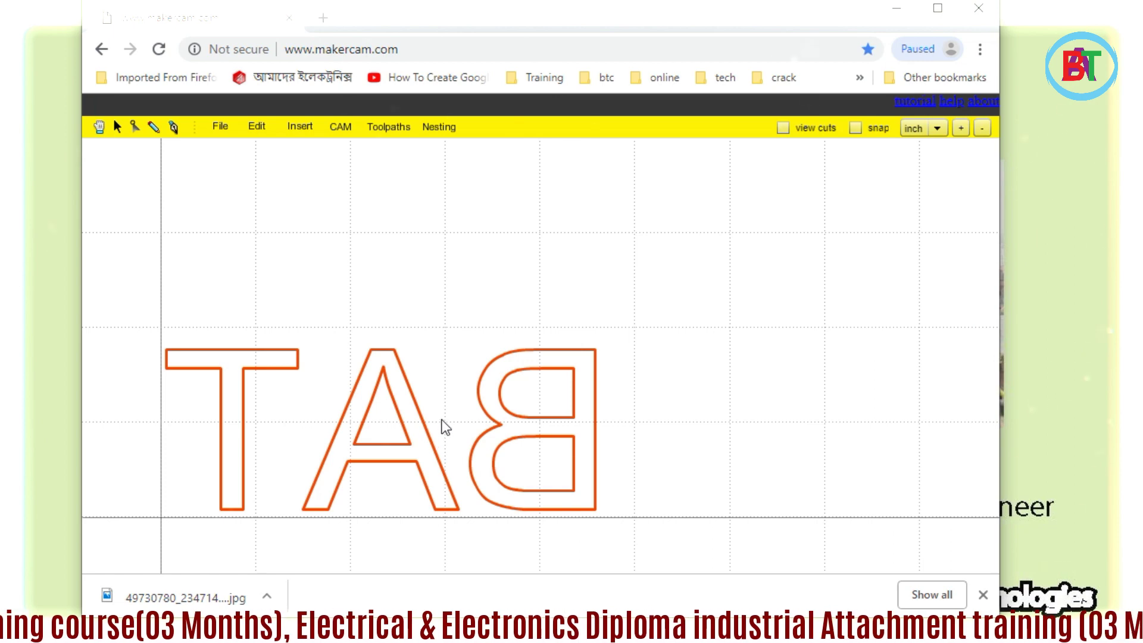
# Create an outside profile operation for the lettering with 0.01 in tool diameter and -0.01 in target depth, and calculate all toolpaths
pyautogui.click(341, 127)
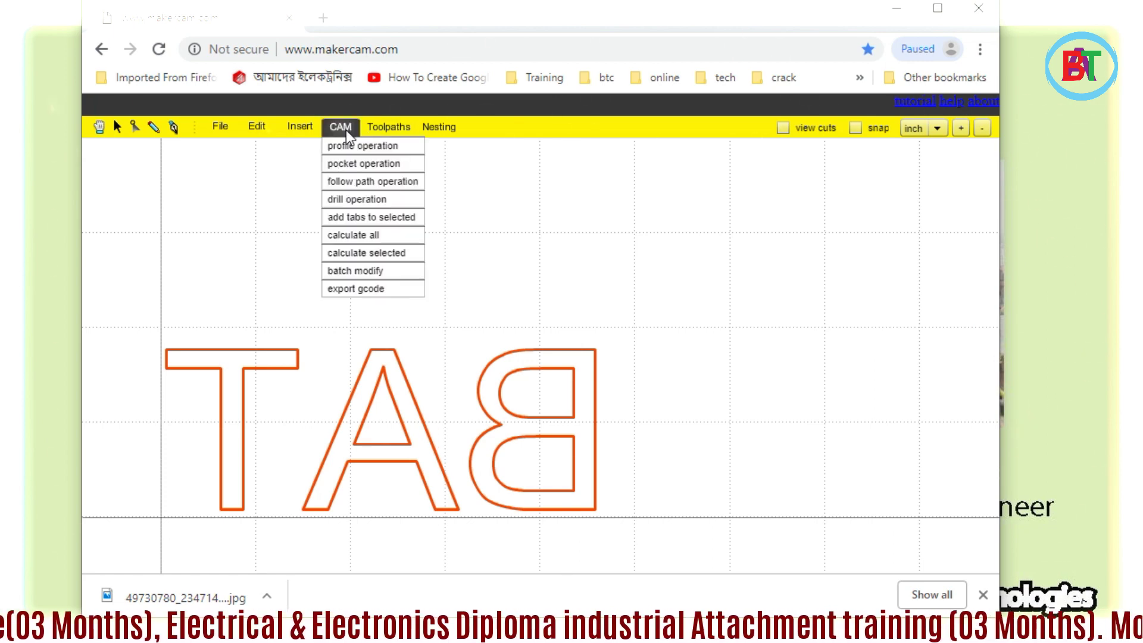
pyautogui.click(356, 146)
pyautogui.click(593, 219)
pyautogui.press('BackSpace')
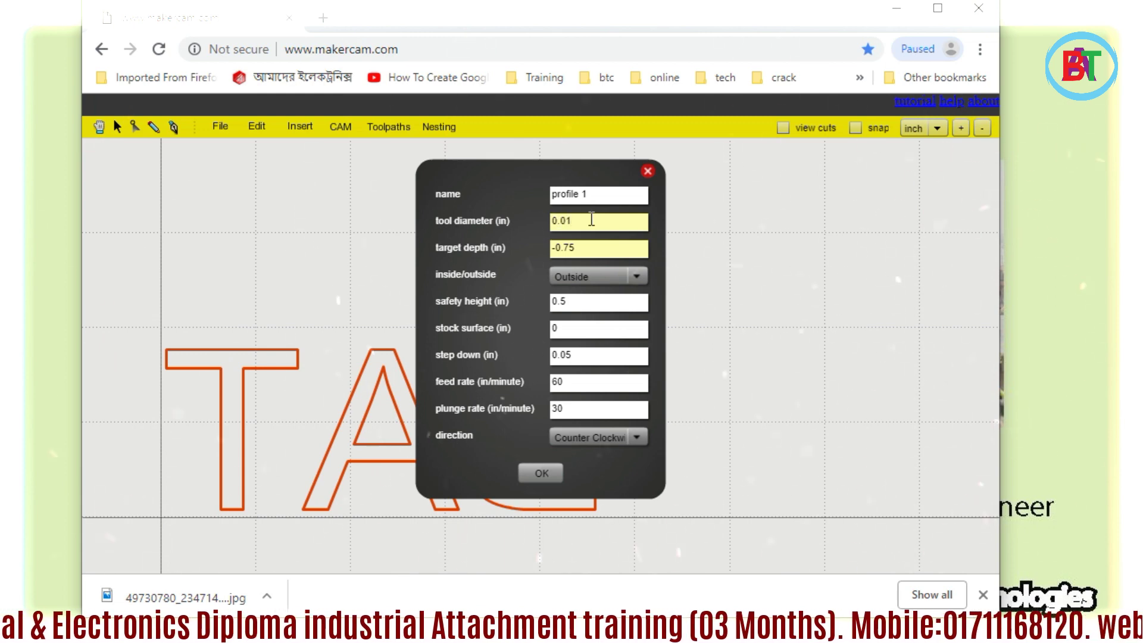
pyautogui.click(593, 251)
pyautogui.press('BackSpace')
pyautogui.press('BackSpace')
pyautogui.press('BackSpace')
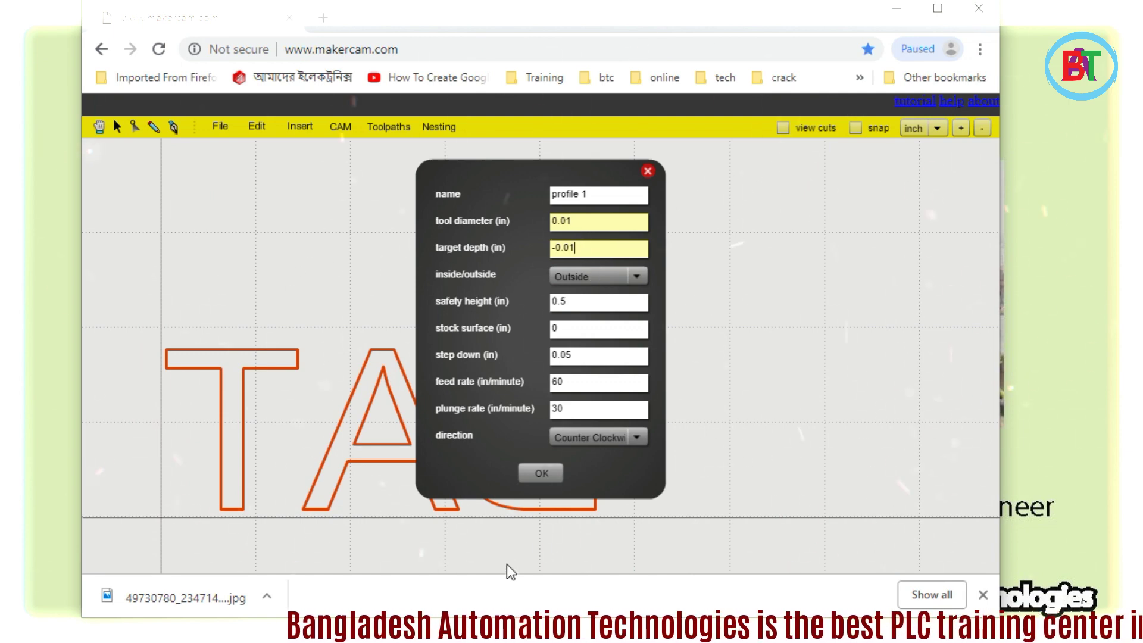
pyautogui.click(538, 474)
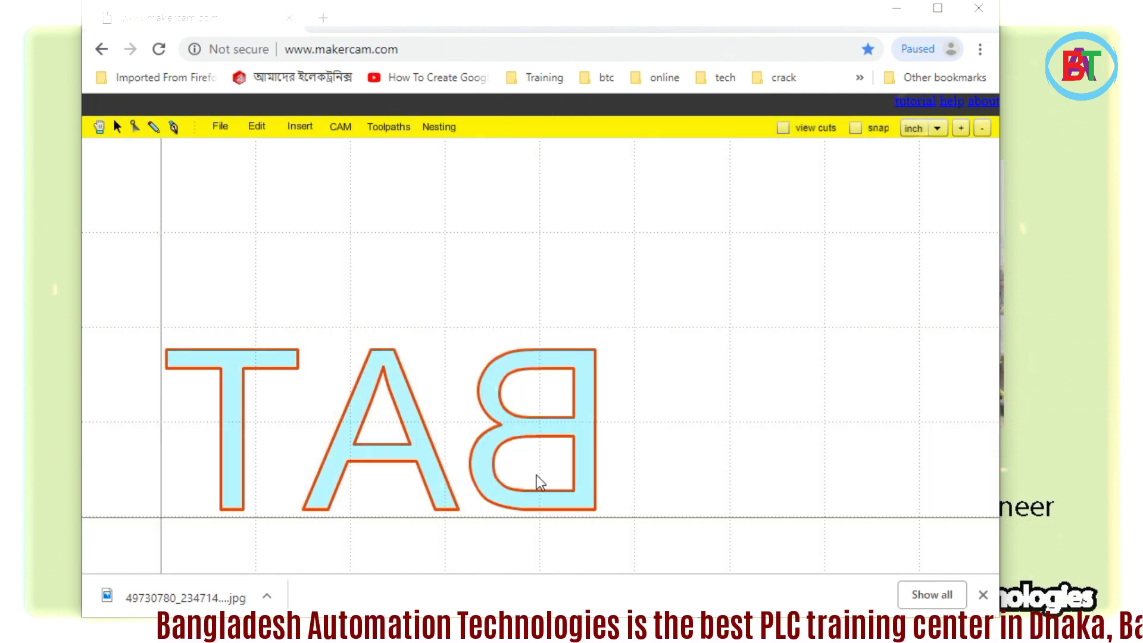
pyautogui.click(340, 126)
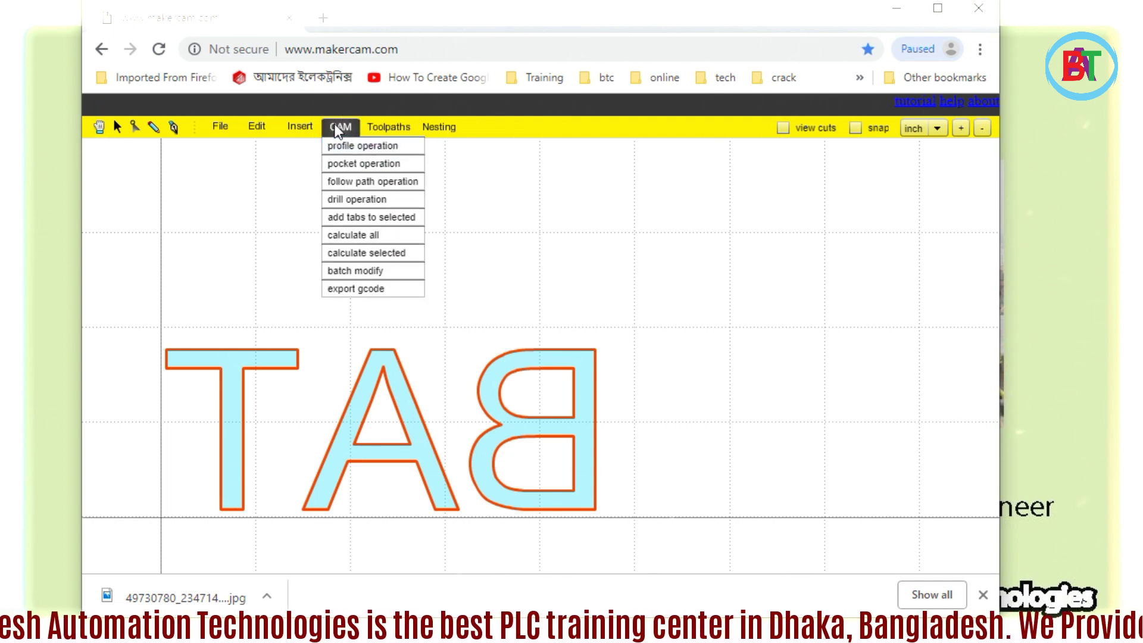
pyautogui.click(343, 235)
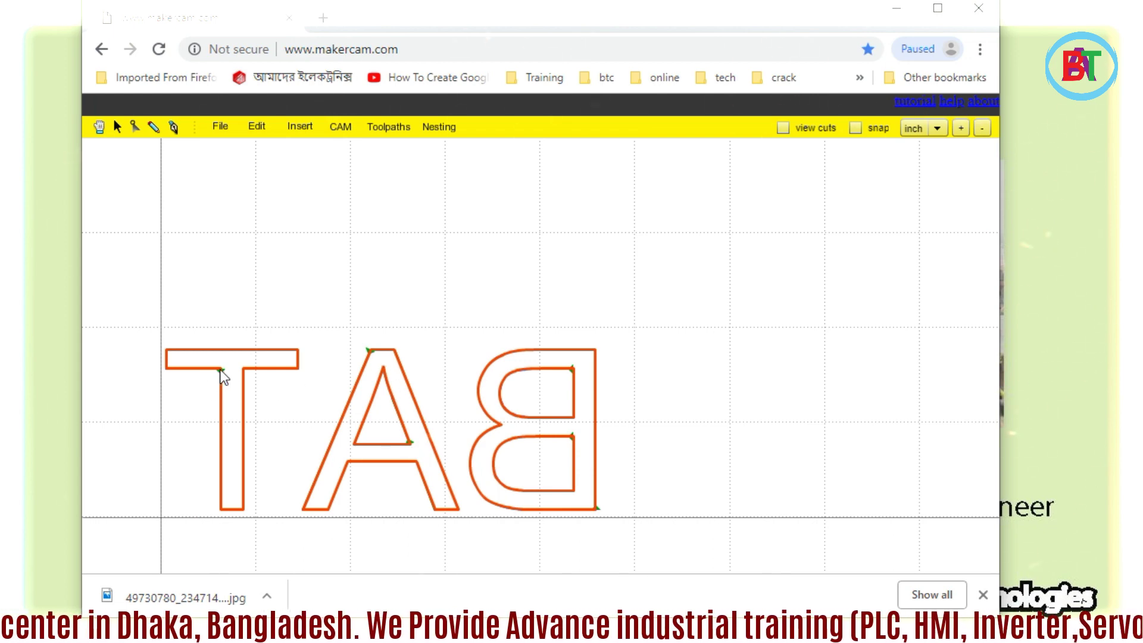
# Add a second outside profile operation to the lettering with 0.01 in tool diameter and -0.01 in target depth
pyautogui.click(338, 126)
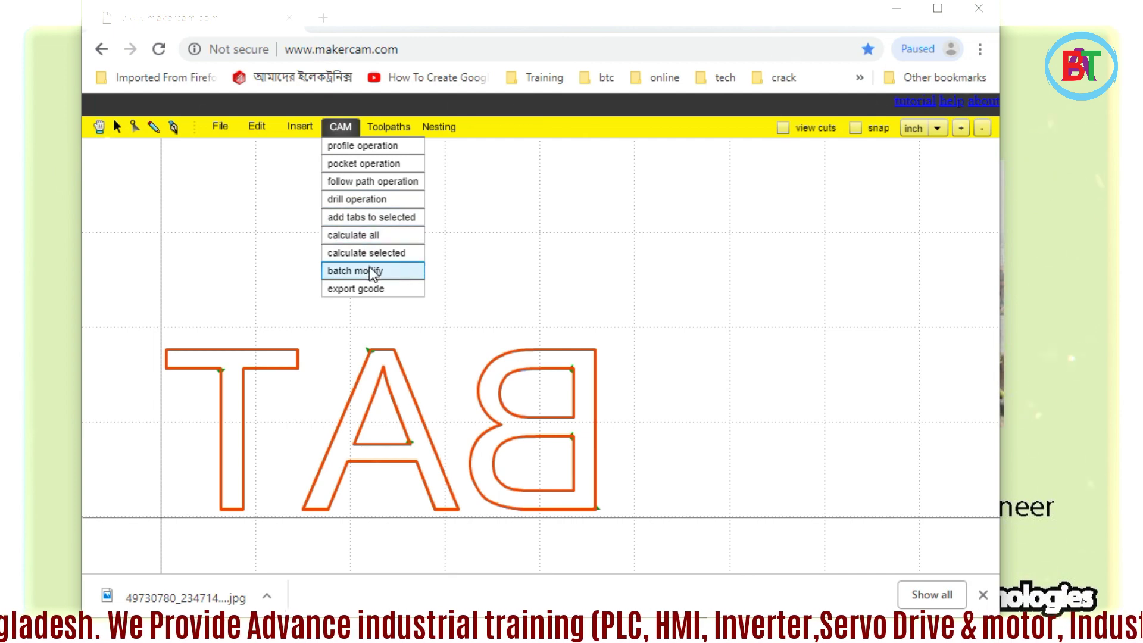
pyautogui.click(366, 150)
pyautogui.click(586, 224)
pyautogui.press('BackSpace')
pyautogui.press('BackSpace')
pyautogui.write('0.01')
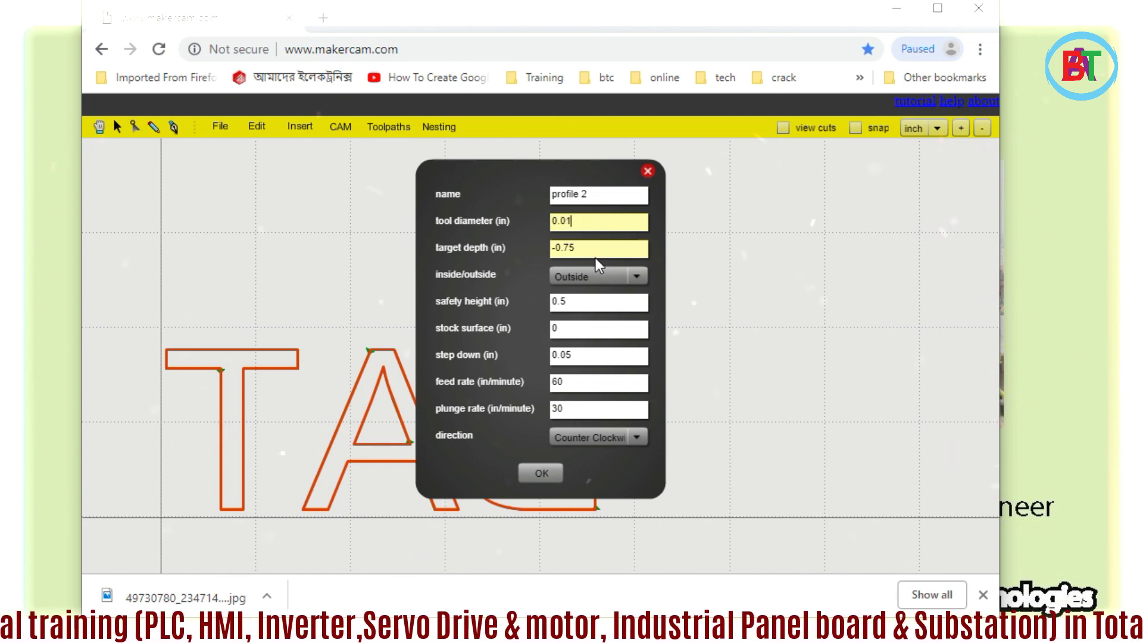
pyautogui.click(596, 250)
pyautogui.press('BackSpace')
pyautogui.write('01')
pyautogui.click(541, 470)
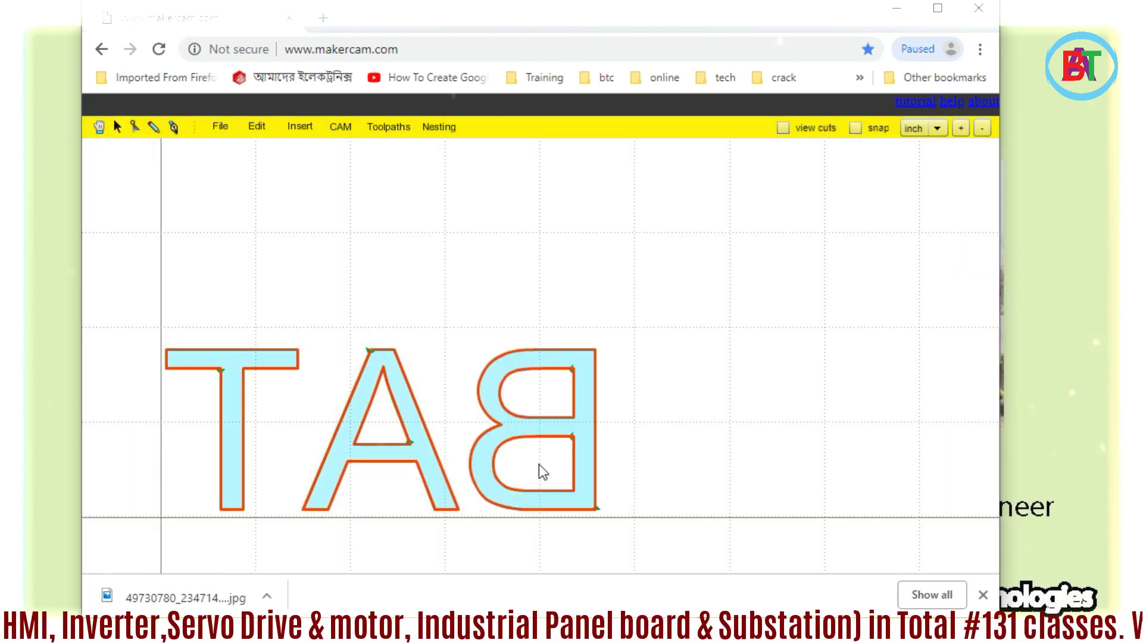
# Export the profile 1 toolpath as standard G-code to the Desktop under the name BAt-gcode
pyautogui.click(334, 127)
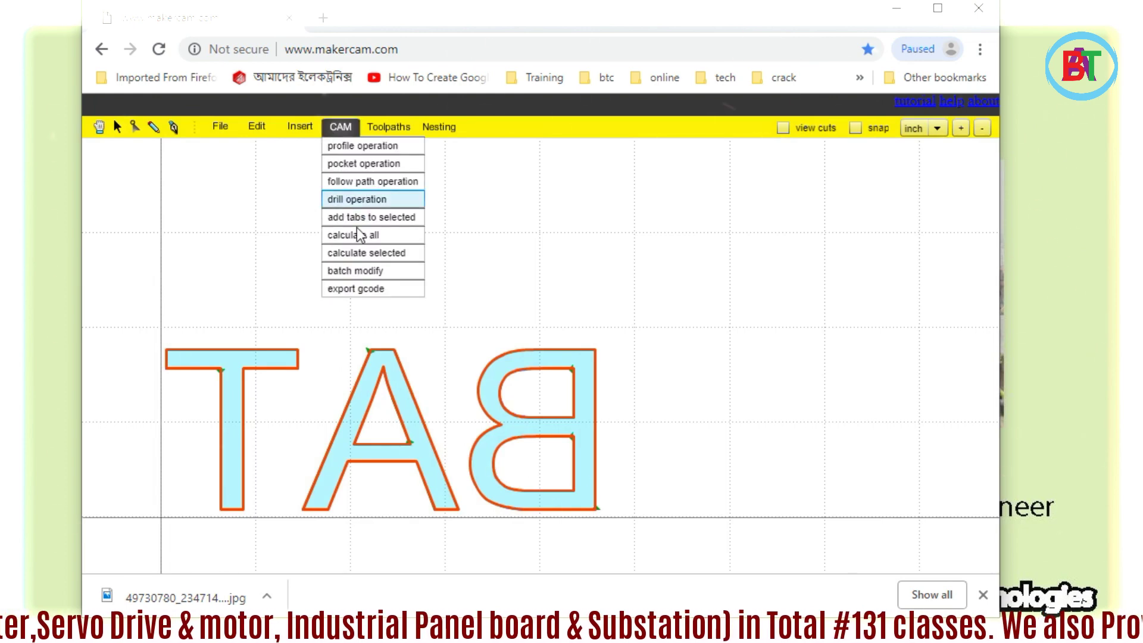
pyautogui.click(351, 287)
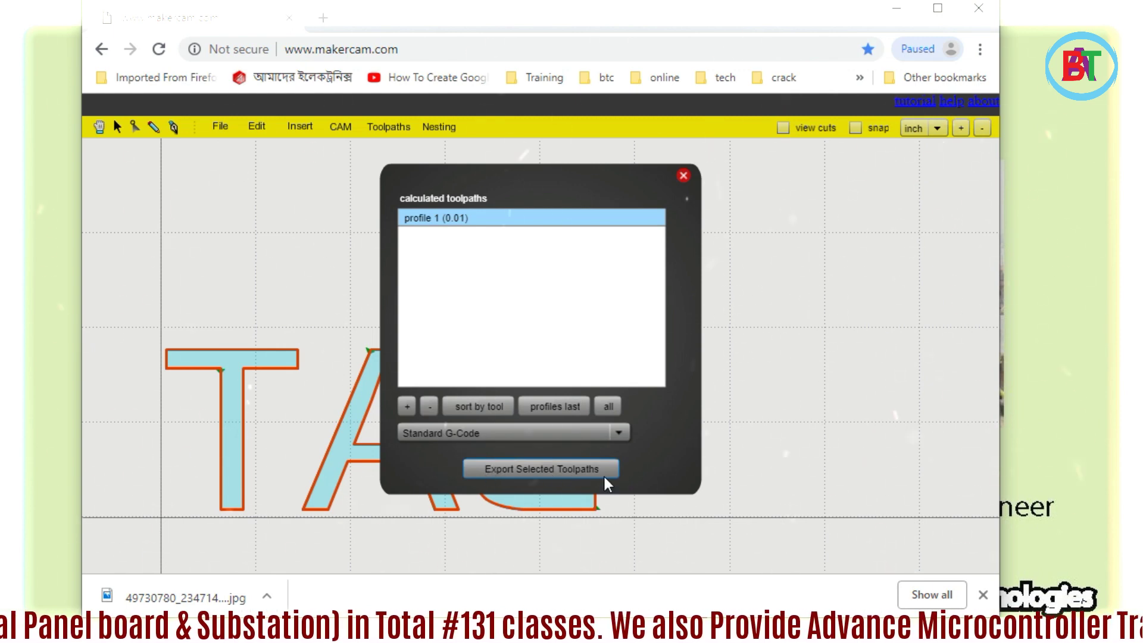
pyautogui.click(552, 470)
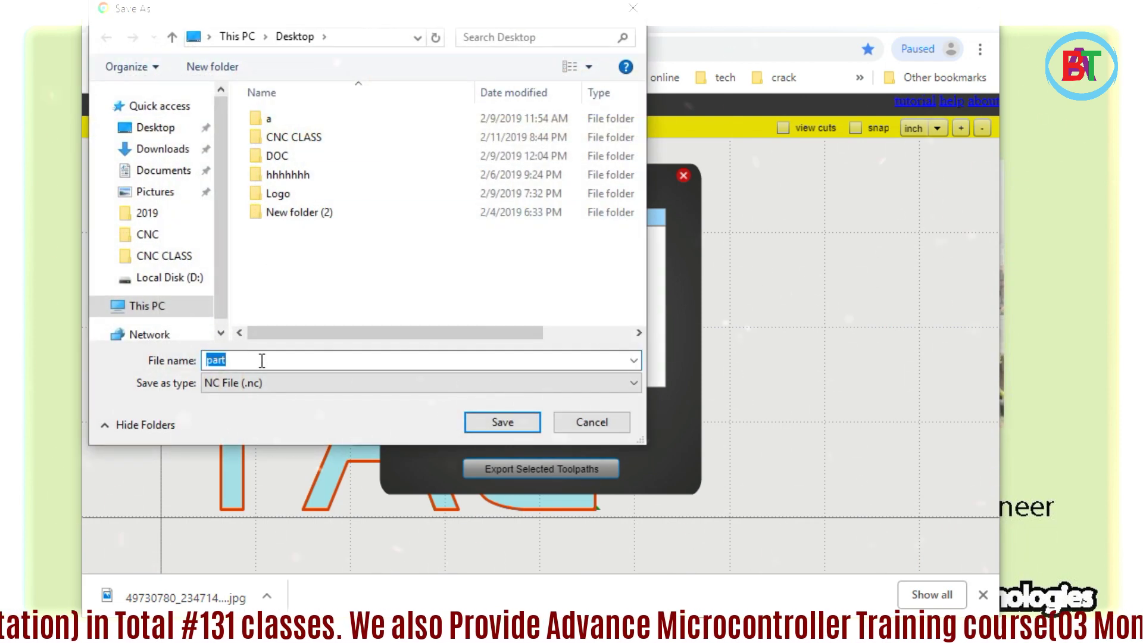
pyautogui.write('BAt')
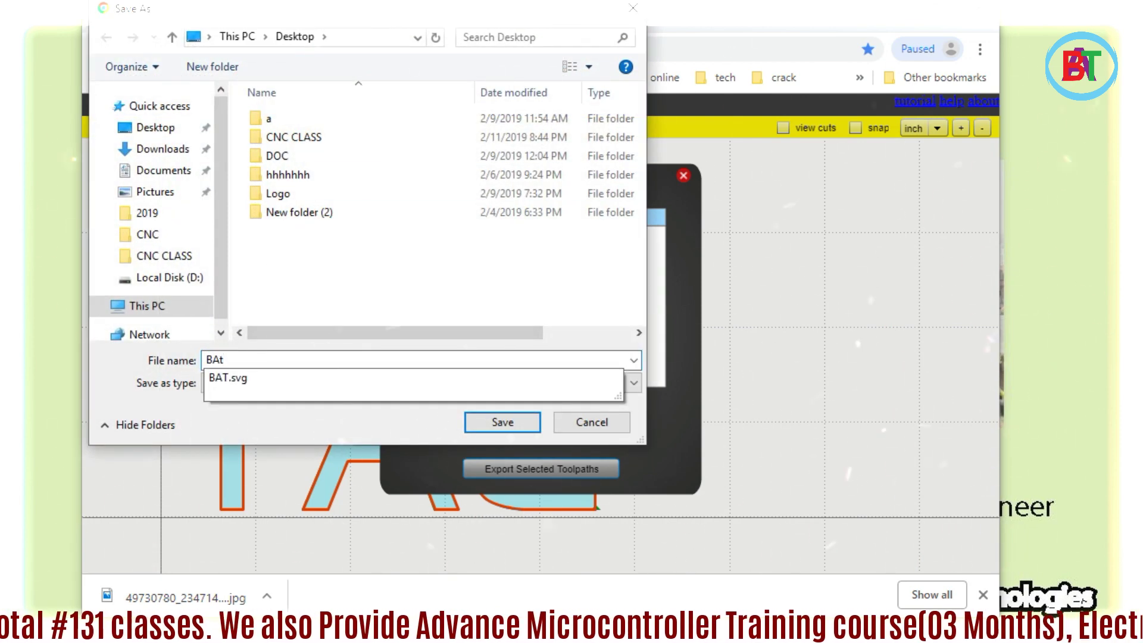
pyautogui.write('-g')
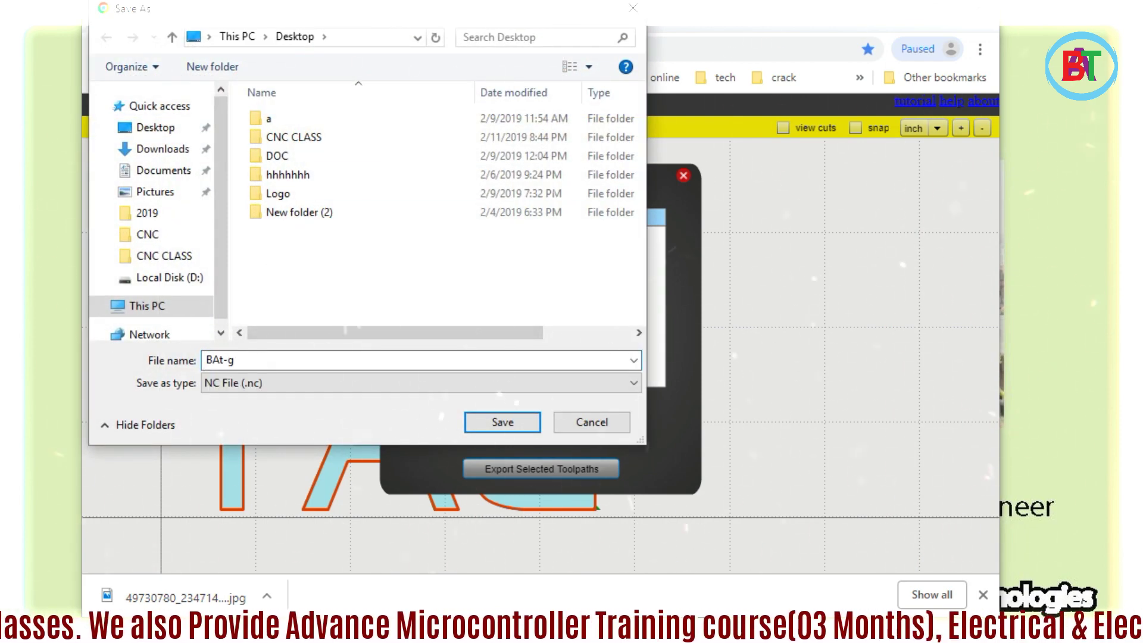
pyautogui.write('code')
pyautogui.click(503, 422)
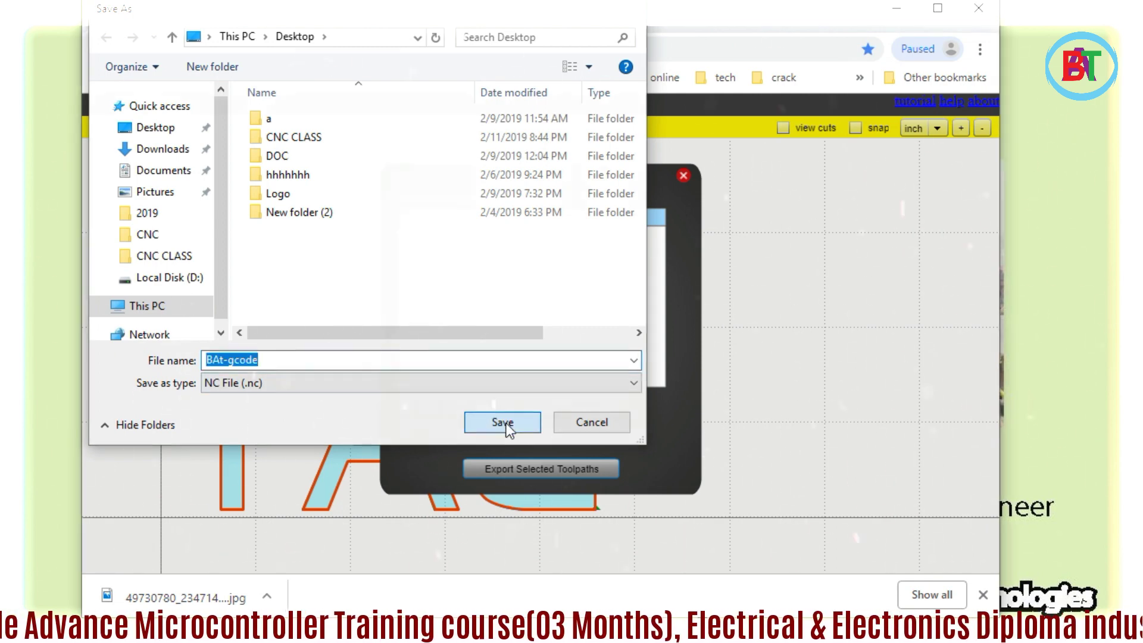
pyautogui.click(683, 175)
# Minimize the browser and move the exported BAt-gcode.nc file to an open spot in the middle of the desktop
pyautogui.click(897, 8)
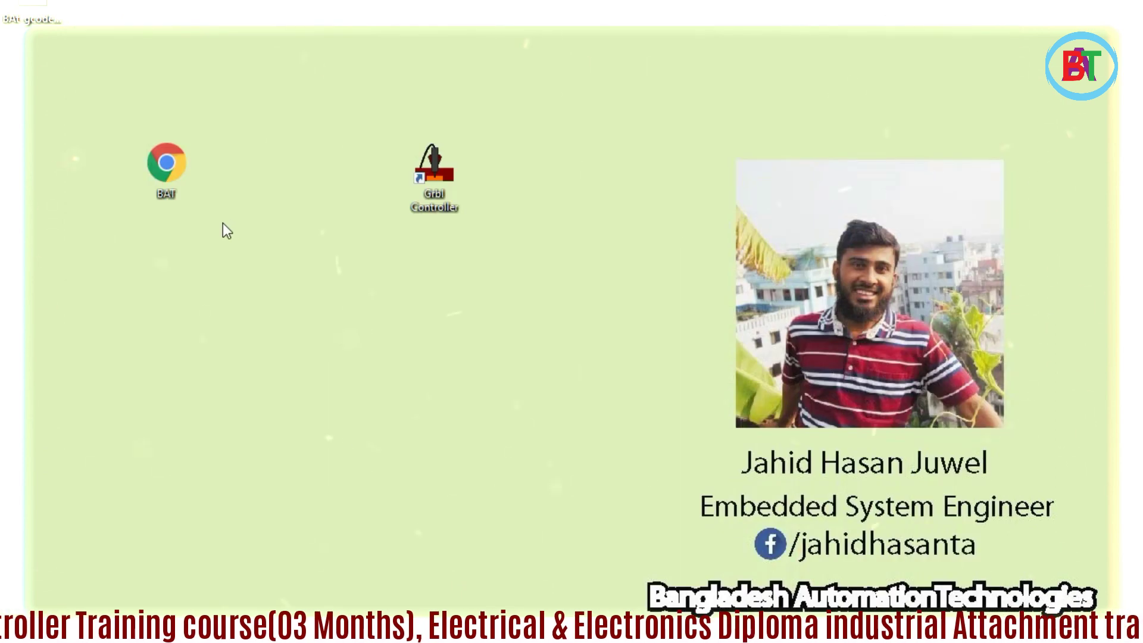
pyautogui.moveTo(48, 19); pyautogui.dragTo(333, 386)
pyautogui.moveTo(203, 301); pyautogui.dragTo(411, 432)
pyautogui.click(429, 454)
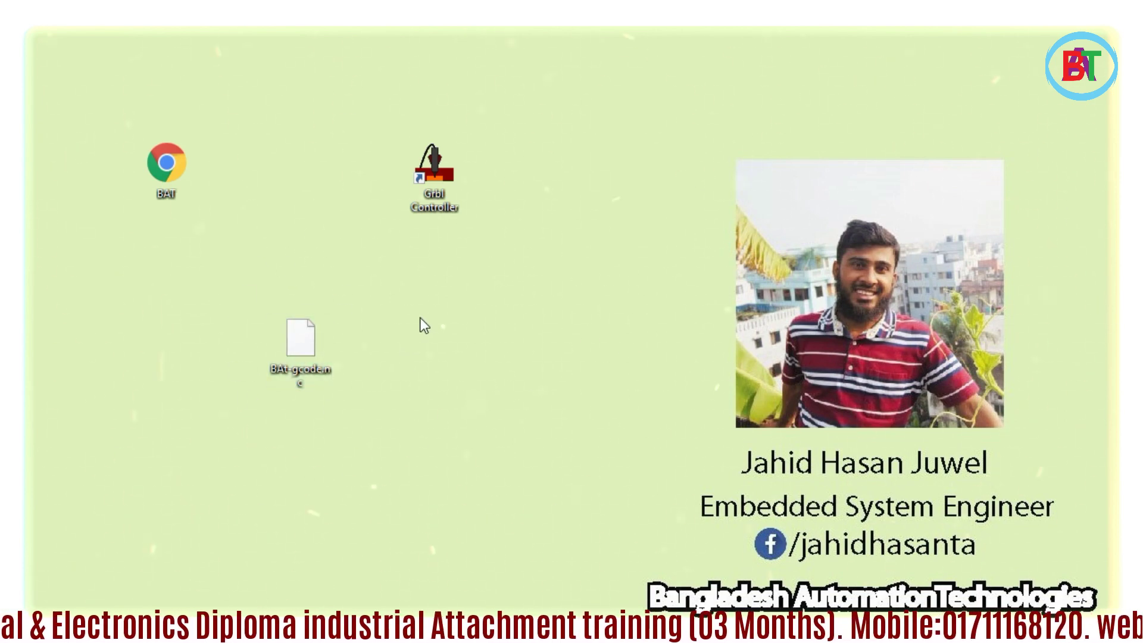
# Switch to Grbl Controller from the desktop and choose COM6 as its serial port
pyautogui.click(445, 179)
pyautogui.doubleClick(445, 179)
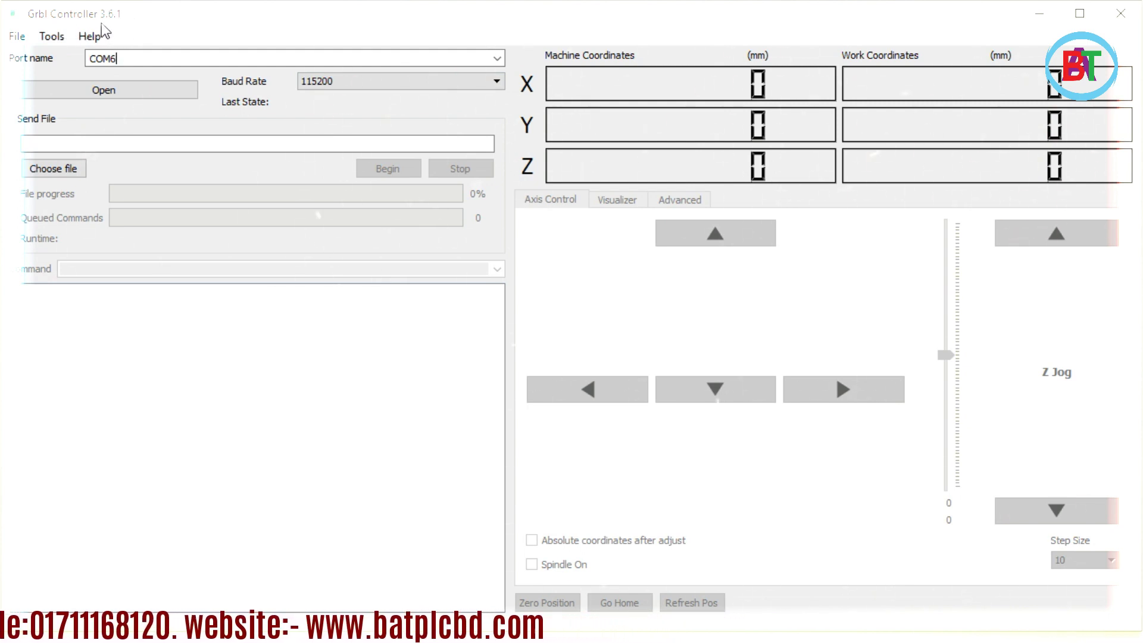
pyautogui.click(103, 92)
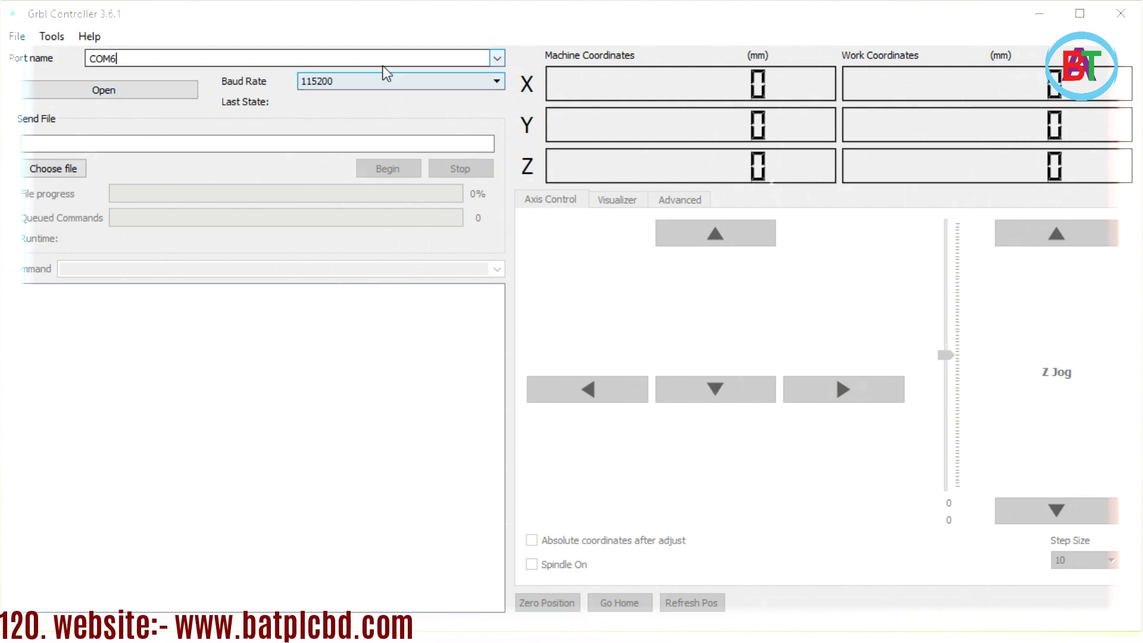
pyautogui.click(498, 58)
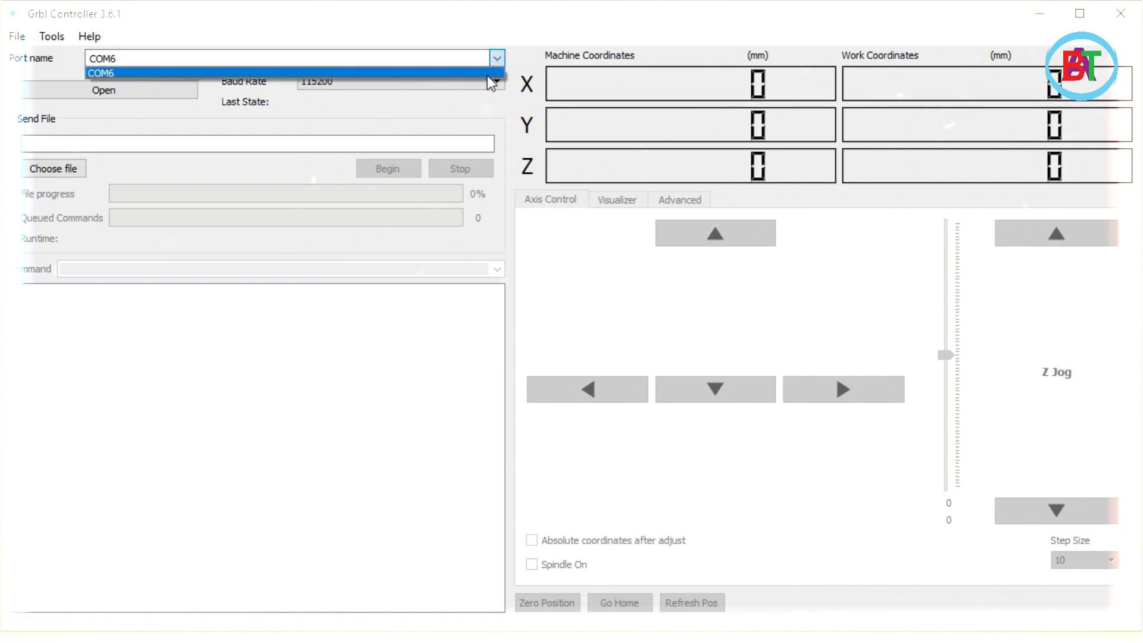
pyautogui.click(485, 77)
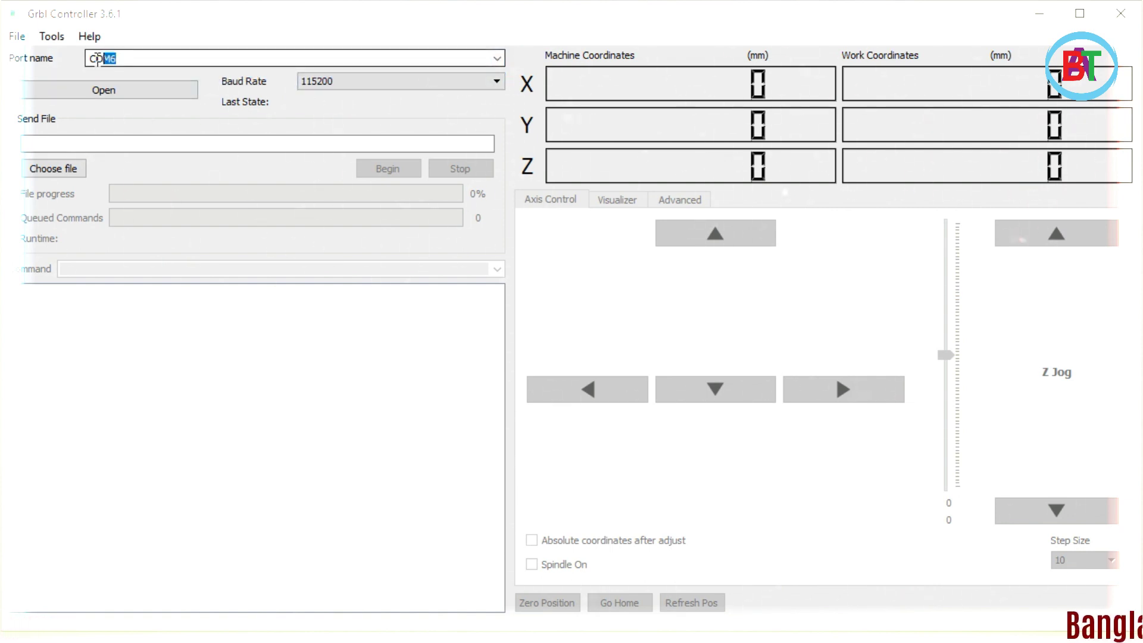
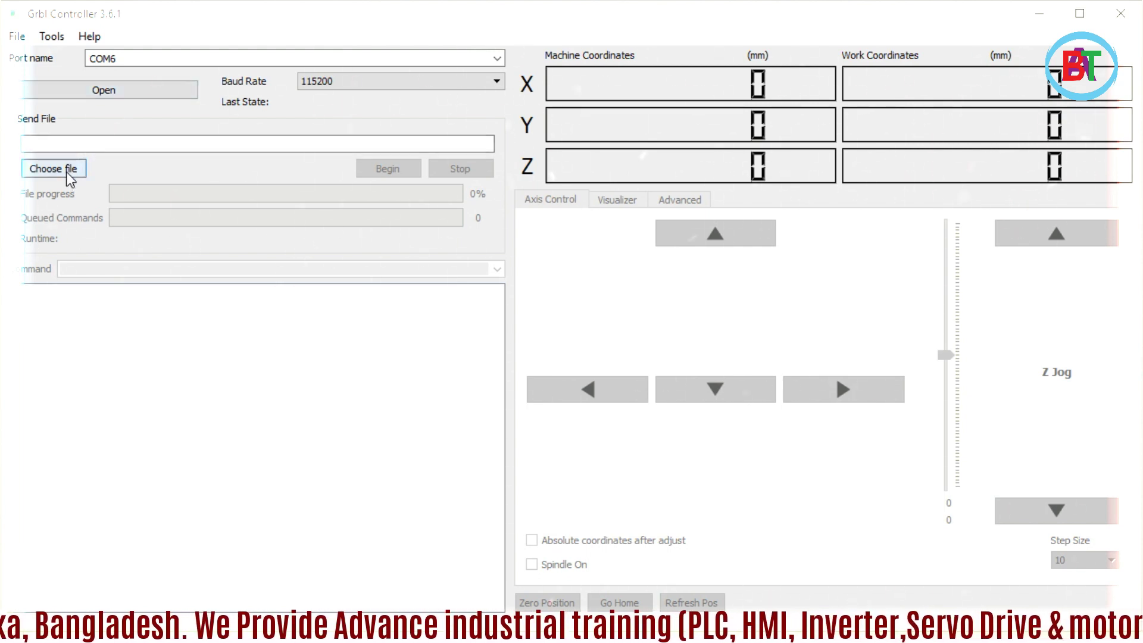
# Load BAt-gcode.nc from the Desktop as the file to send
pyautogui.click(68, 173)
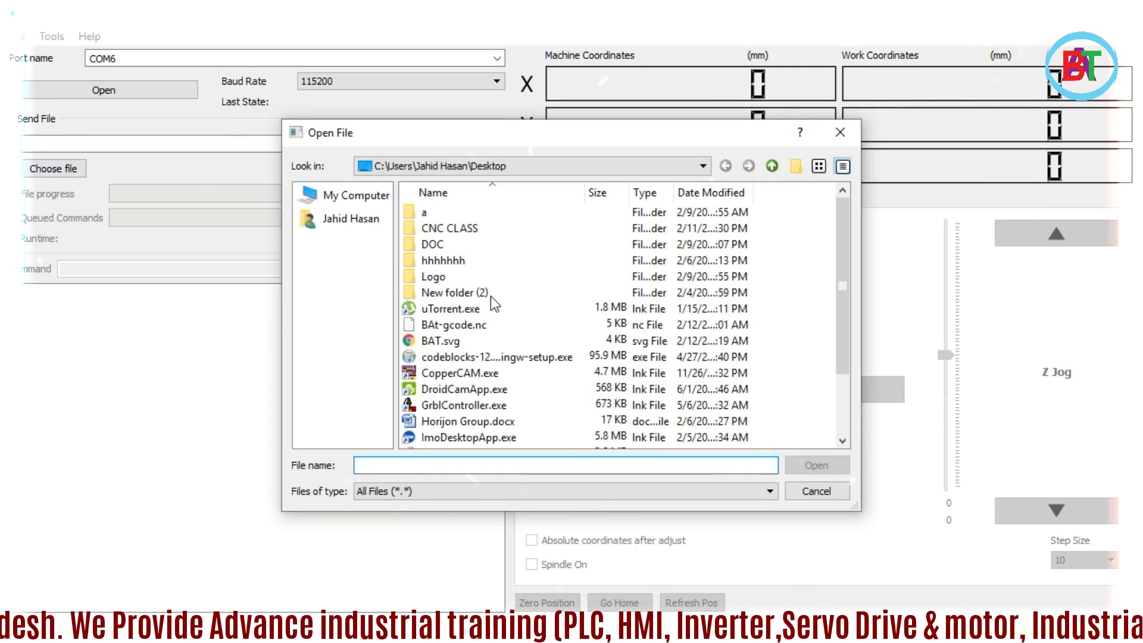
pyautogui.click(507, 331)
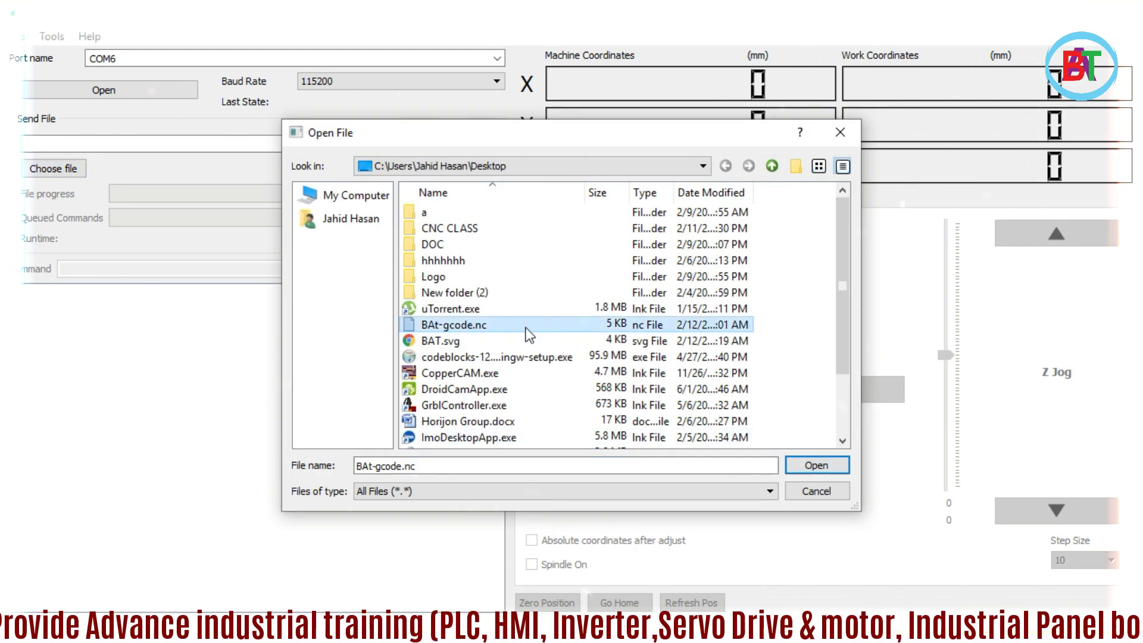
pyautogui.click(833, 470)
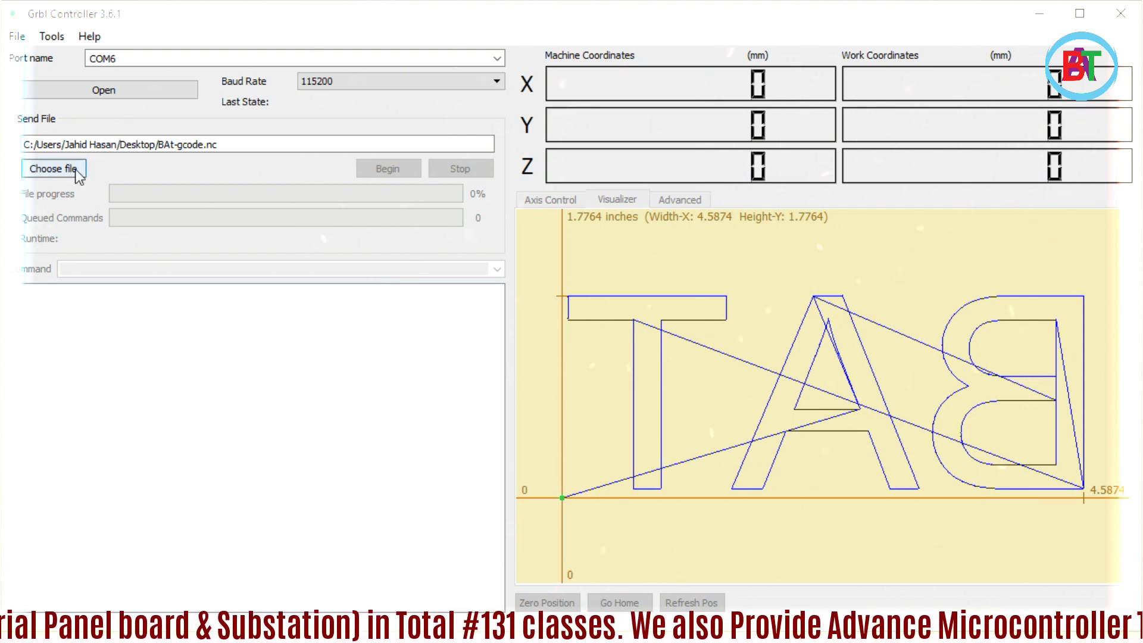
# Open the connection to the CNC machine on COM6 at 115200 baud, retrying as needed
pyautogui.click(105, 90)
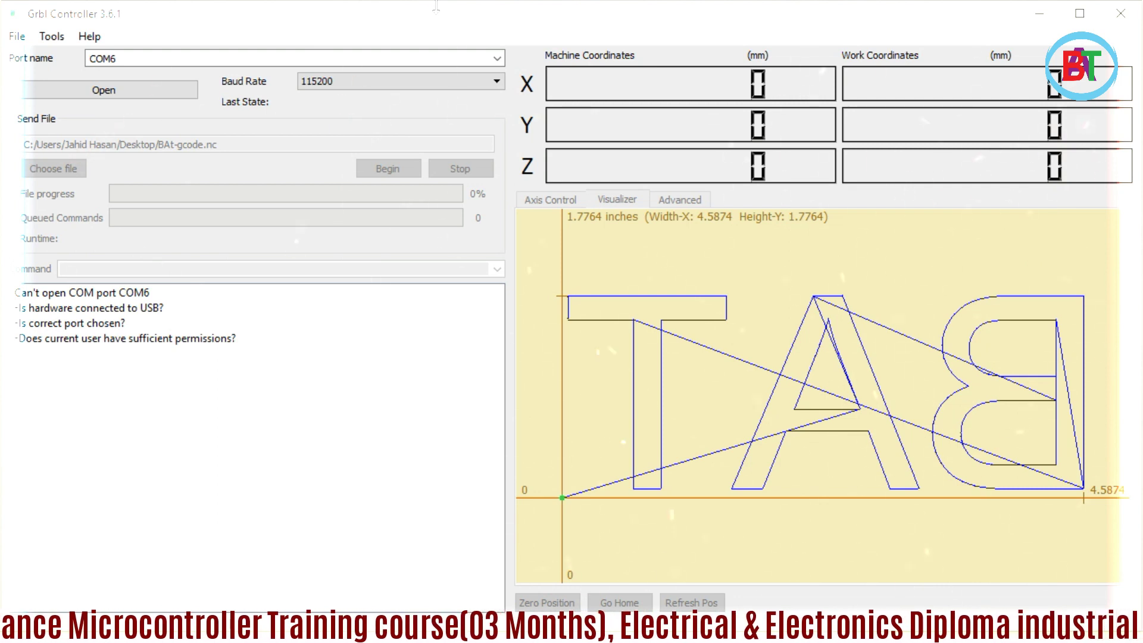
pyautogui.click(145, 92)
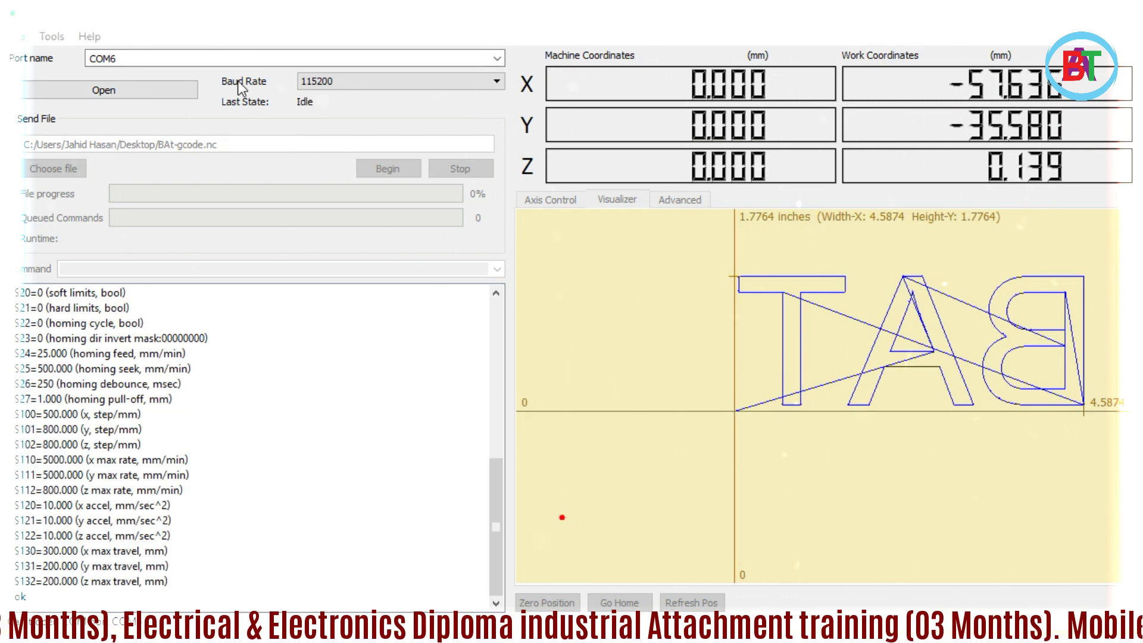
pyautogui.click(166, 91)
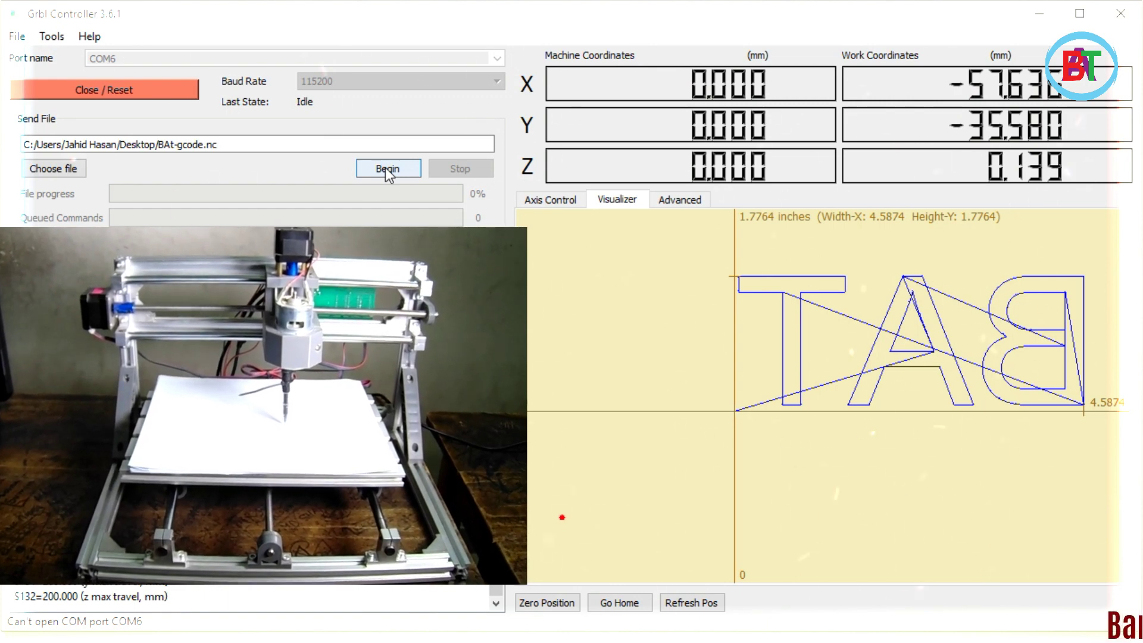
# Start sending the loaded G-code to the machine, zeroing the displayed position first
pyautogui.click(384, 169)
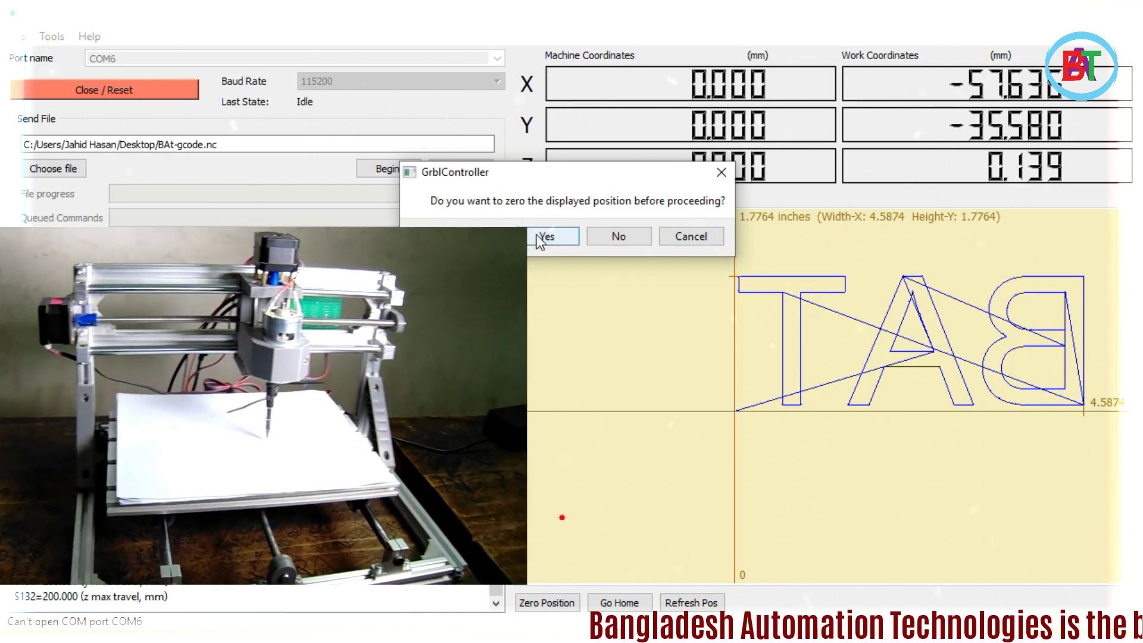
pyautogui.click(542, 237)
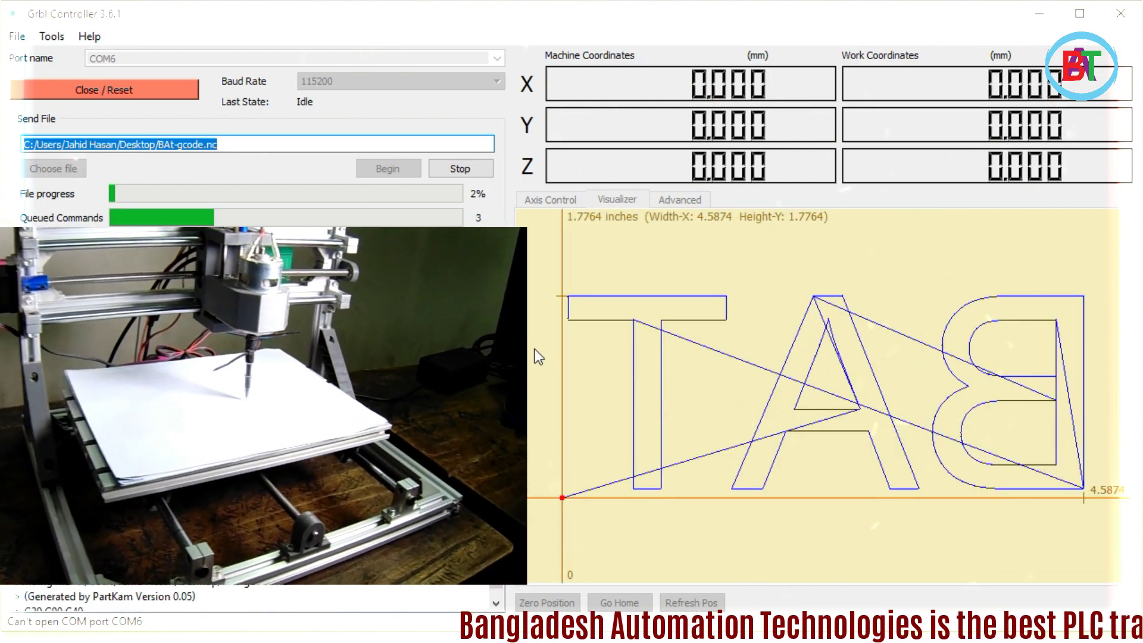